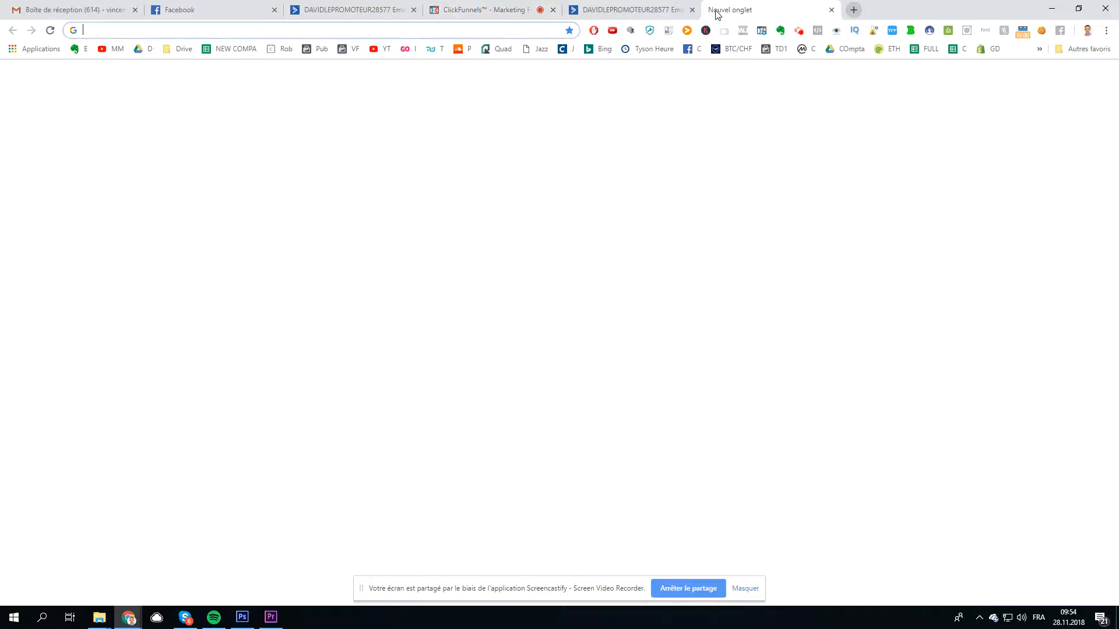
Step: Search 'white' in a new tab and go to the AWW App whiteboard at awwapp.com
text(whiteboxshop.fr)
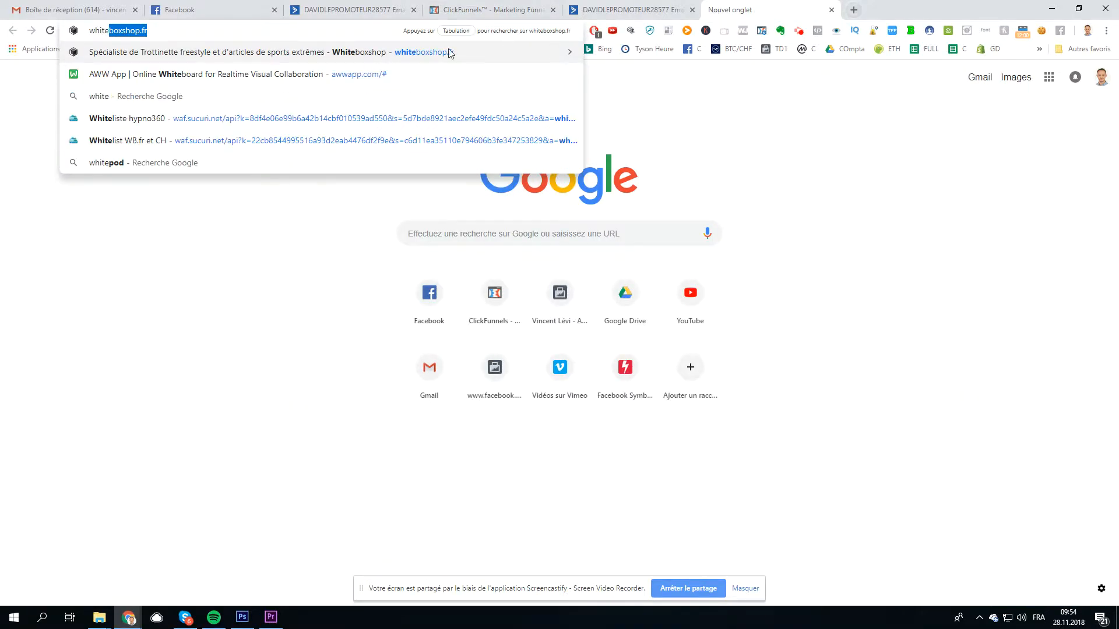
click(392, 72)
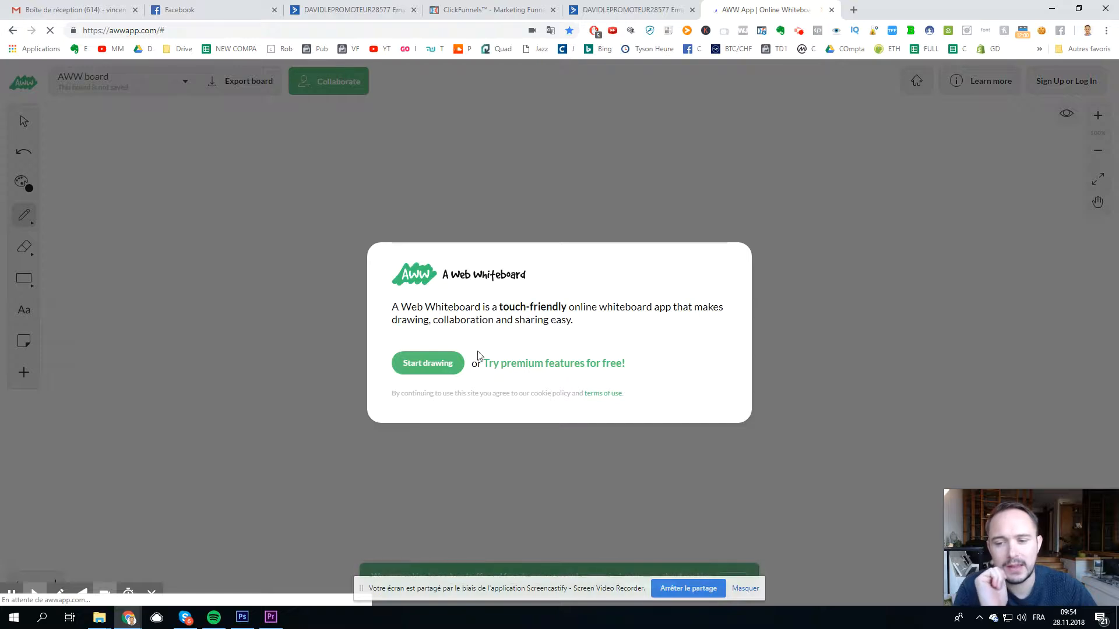
Step: Choose Start drawing on the AWW App welcome panel to get a blank board
click(446, 361)
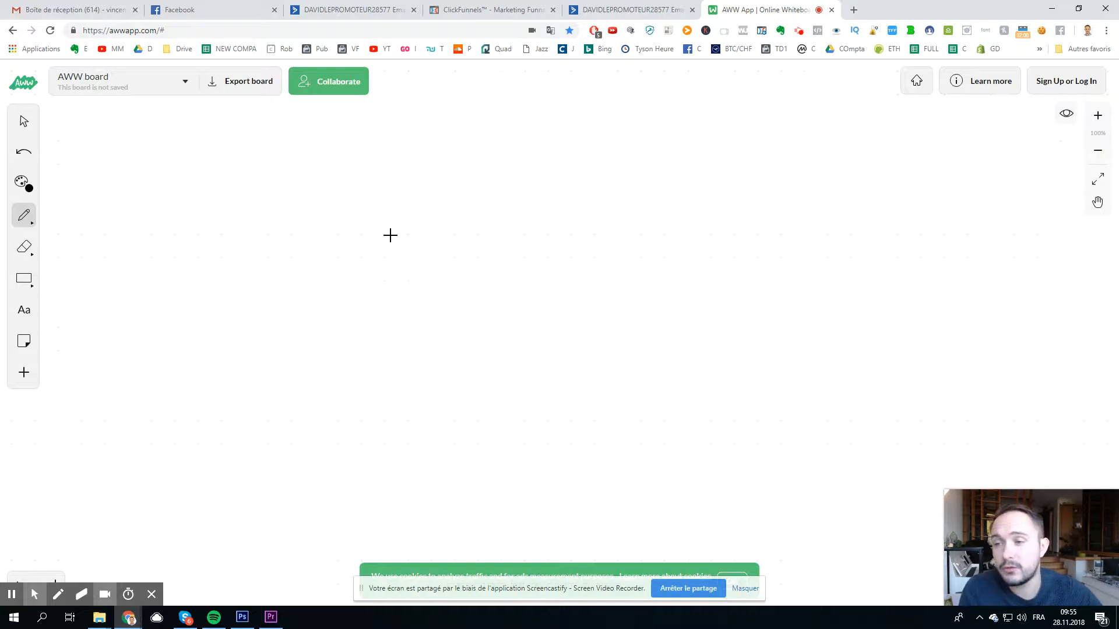
Step: Sketch a page box with text lines and a button, a second box, a connecting arrow, and a dividing line below
mouse_move(137, 119)
mouse_down()
mouse_move(153, 219)
mouse_move(229, 120)
mouse_move(138, 117)
mouse_move(196, 153)
mouse_up()
mouse_move(139, 177)
mouse_down()
mouse_move(191, 173)
mouse_move(192, 187)
mouse_move(157, 200)
mouse_move(165, 190)
mouse_move(192, 196)
mouse_up()
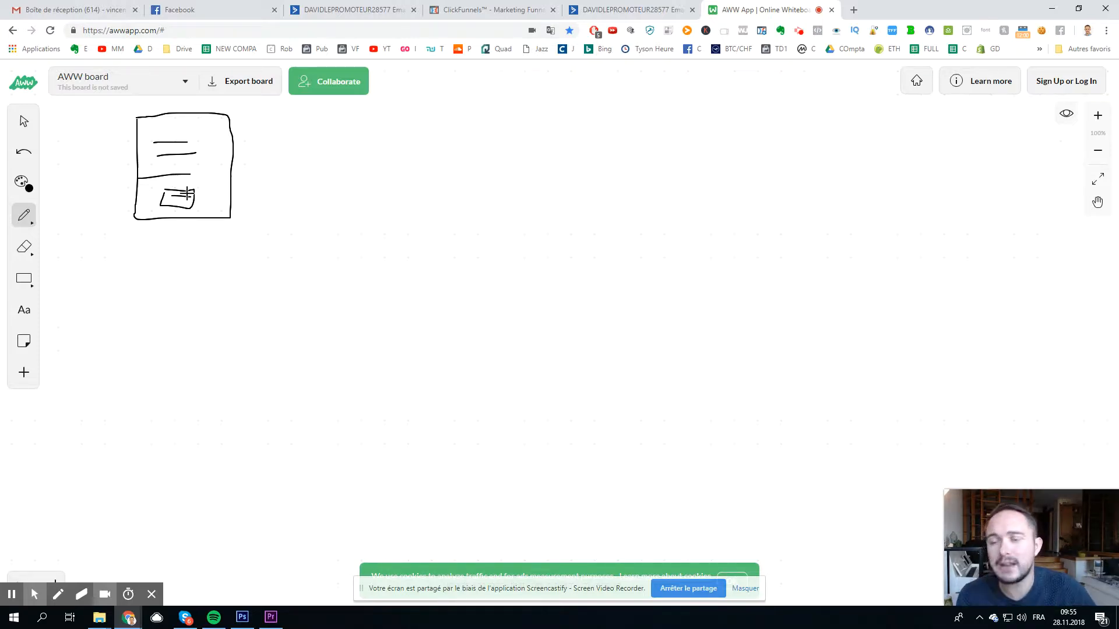
mouse_move(292, 123)
mouse_down()
mouse_move(292, 217)
mouse_move(417, 130)
mouse_move(283, 123)
mouse_move(361, 132)
mouse_move(400, 152)
mouse_move(324, 156)
mouse_move(367, 164)
mouse_move(321, 175)
mouse_up()
mouse_move(219, 186)
mouse_down()
mouse_move(285, 177)
mouse_move(279, 188)
mouse_up()
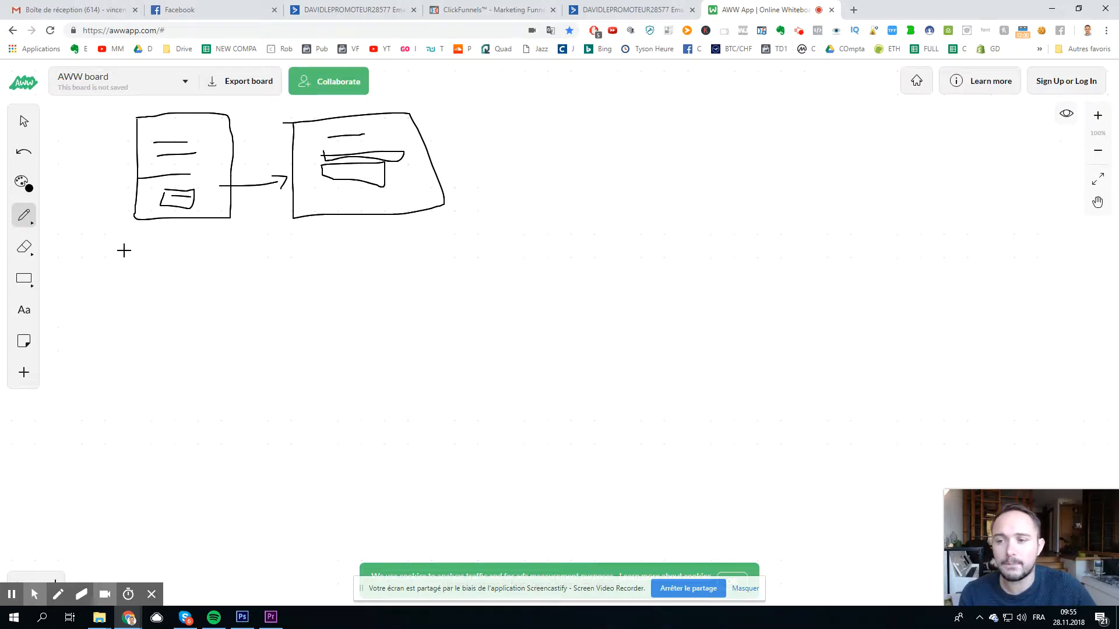
drag(117, 253, 477, 243)
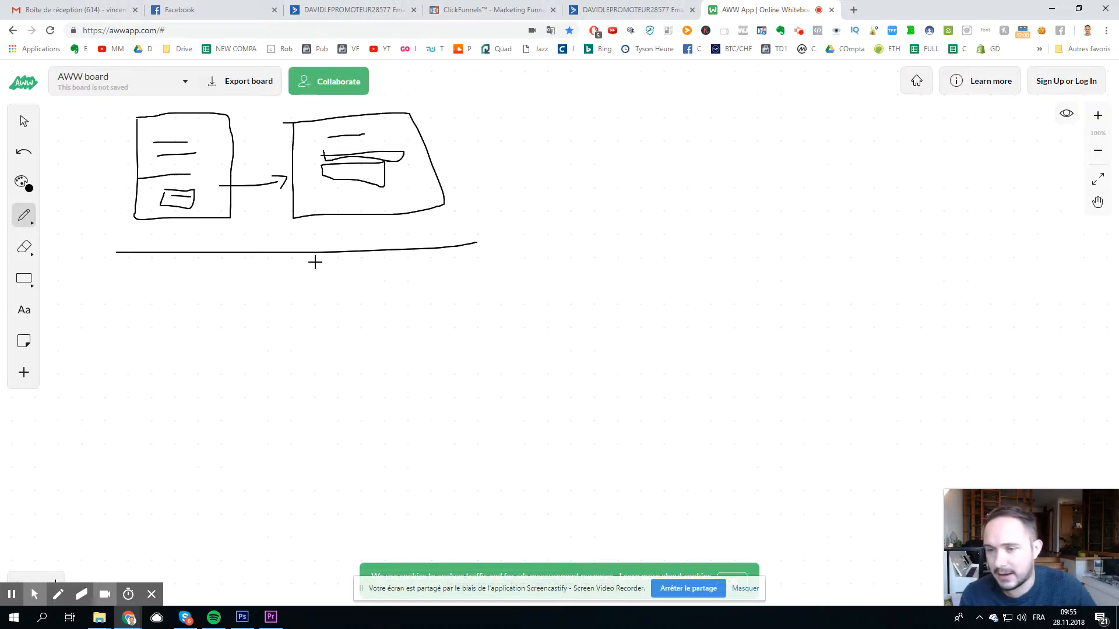
Step: Draw a box below the dividing line, arrows toward the right box, and circle the lower box
mouse_move(159, 283)
mouse_down()
mouse_move(222, 372)
mouse_move(174, 286)
mouse_move(212, 331)
mouse_move(309, 232)
mouse_move(309, 246)
mouse_up()
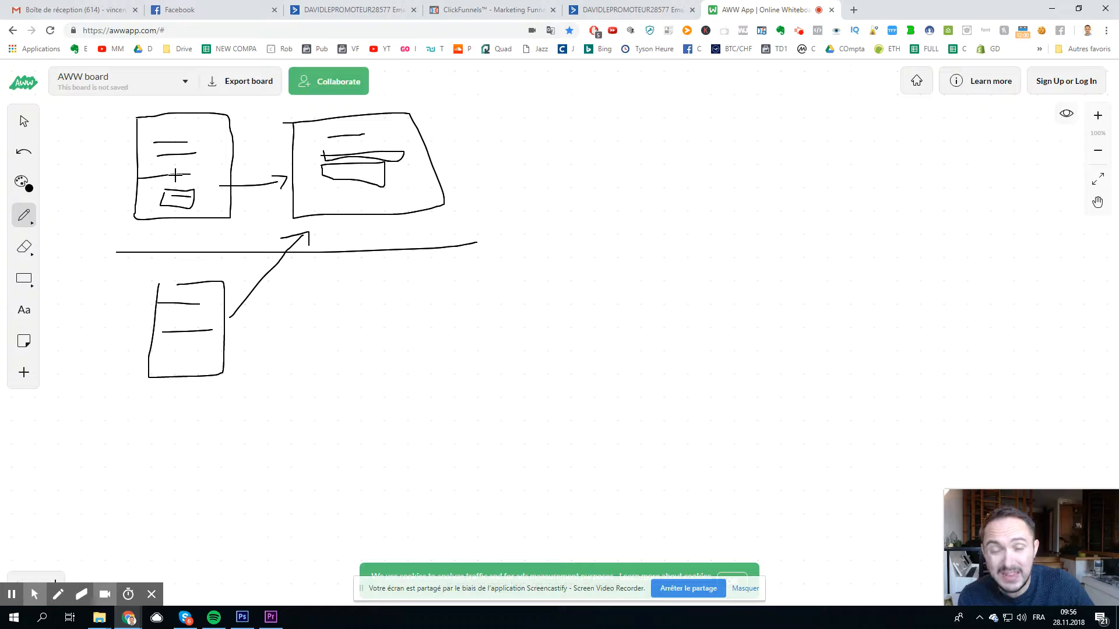
mouse_move(199, 198)
mouse_down()
mouse_move(307, 182)
mouse_move(307, 199)
mouse_up()
mouse_move(219, 348)
mouse_down()
mouse_move(319, 228)
mouse_move(331, 234)
mouse_up()
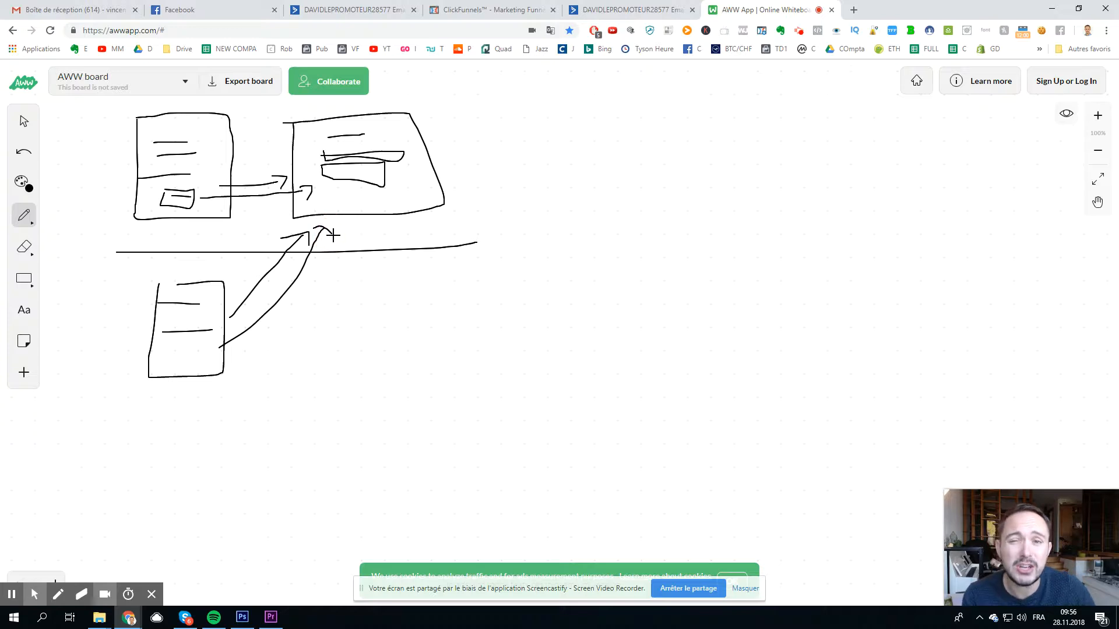
mouse_move(198, 309)
mouse_down()
mouse_move(182, 304)
mouse_move(229, 333)
mouse_move(175, 294)
mouse_up()
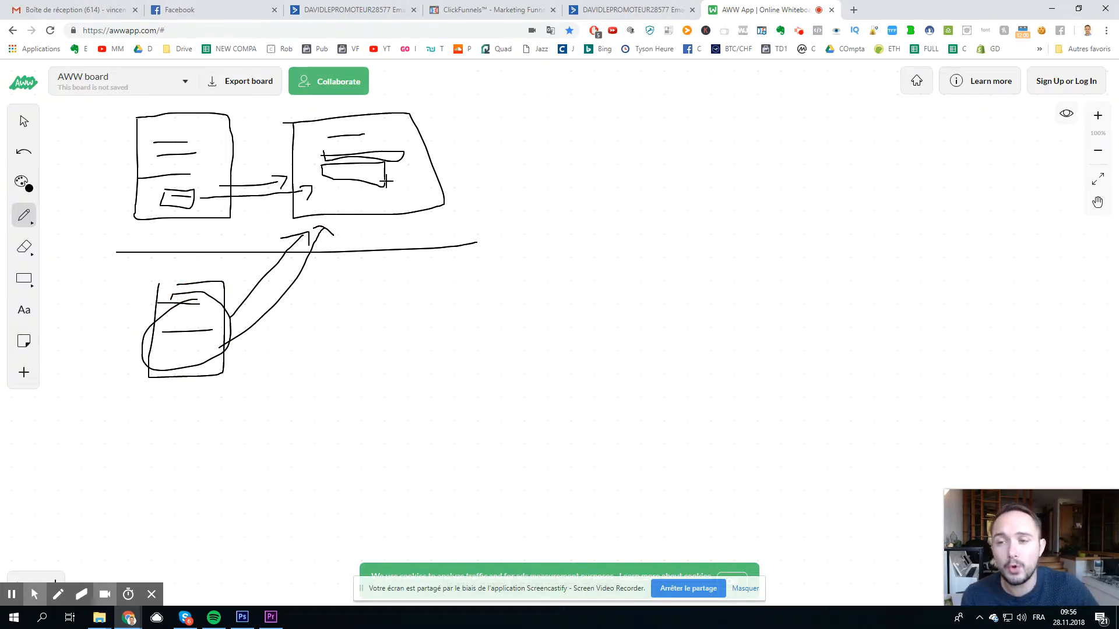
Step: Cross out the right-hand page box and draw two long arrows to a tall new box further right
drag(389, 109, 316, 208)
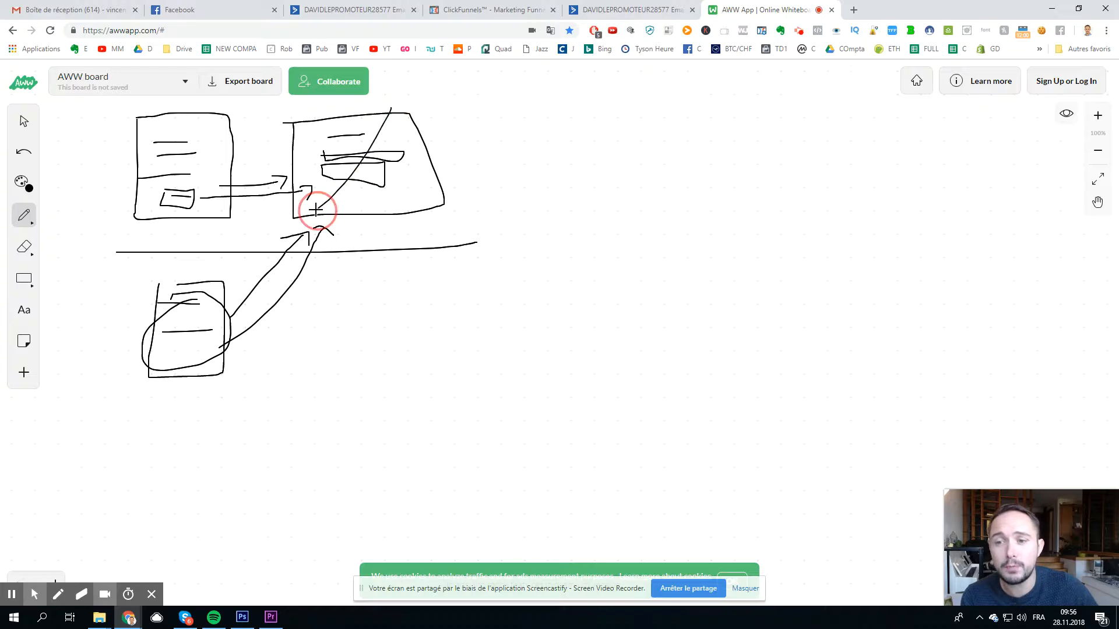
drag(292, 105, 411, 202)
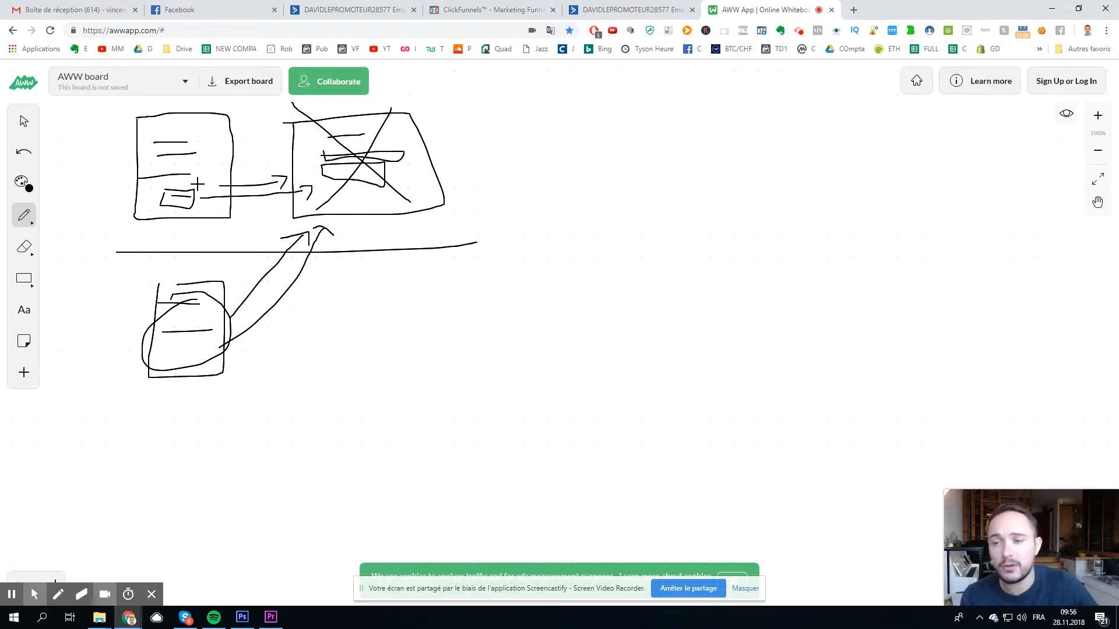
mouse_move(198, 184)
mouse_down()
mouse_move(530, 180)
mouse_move(509, 196)
mouse_up()
mouse_move(251, 366)
mouse_down()
mouse_move(524, 268)
mouse_move(533, 289)
mouse_up()
mouse_move(565, 170)
mouse_down()
mouse_move(569, 285)
mouse_move(659, 177)
mouse_move(585, 168)
mouse_up()
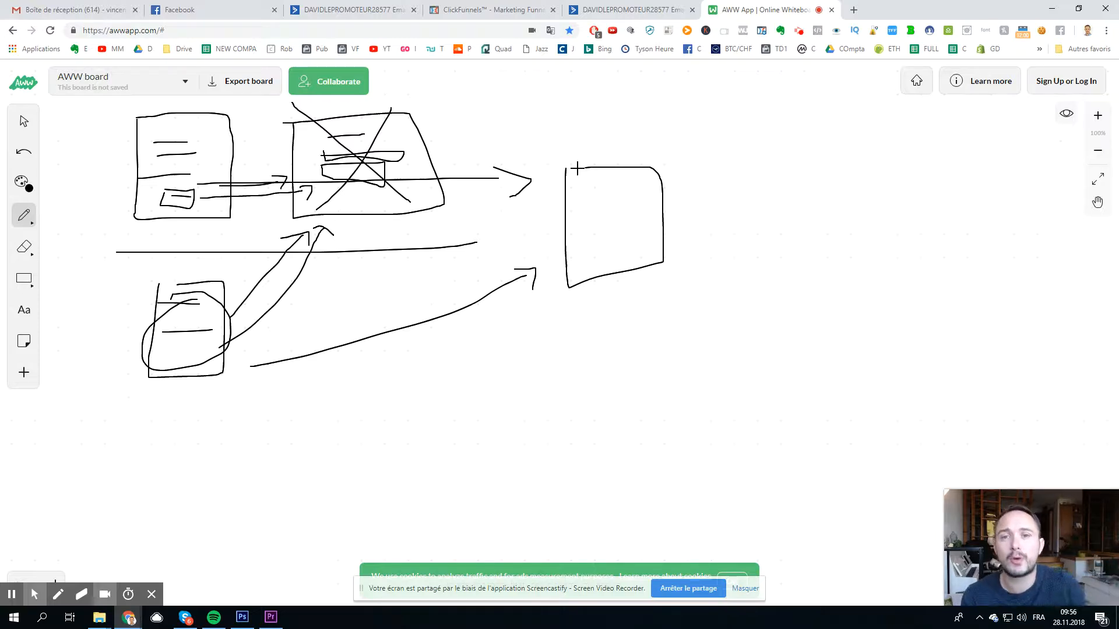
Step: Draw a box with a smaller box inside it at the top arrow's tip
click(174, 192)
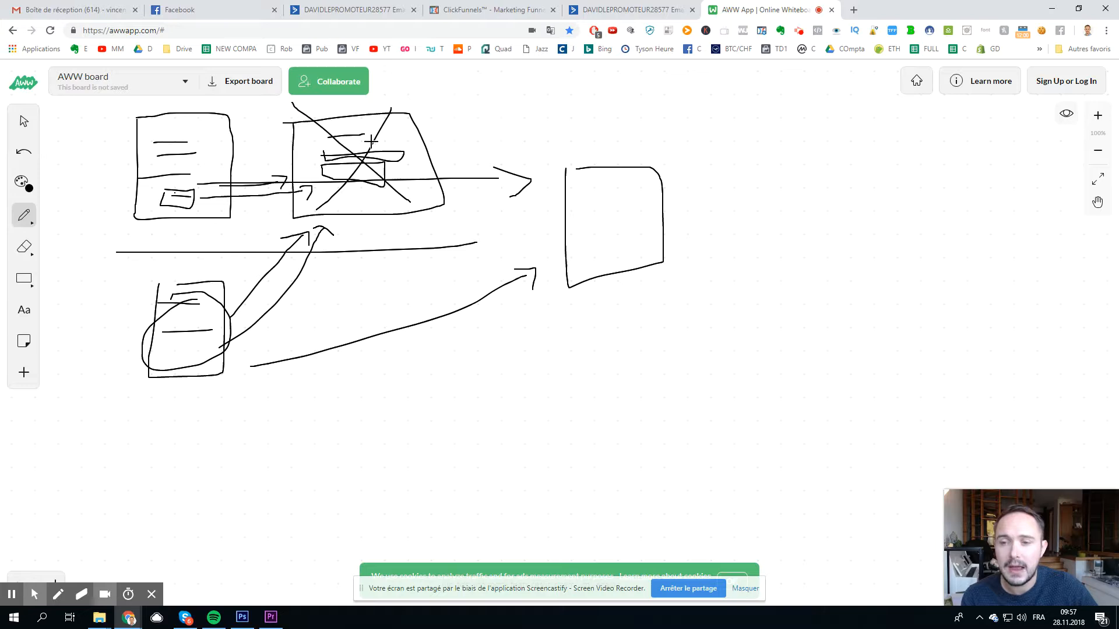
mouse_move(449, 102)
mouse_down()
mouse_move(524, 182)
mouse_move(453, 86)
mouse_up()
mouse_move(464, 125)
mouse_down()
mouse_move(492, 133)
mouse_move(461, 126)
mouse_up()
Step: Reinforce the X over the crossed-out page, then bring up the ActiveCampaign Lists page
drag(398, 109, 339, 184)
drag(317, 102, 410, 201)
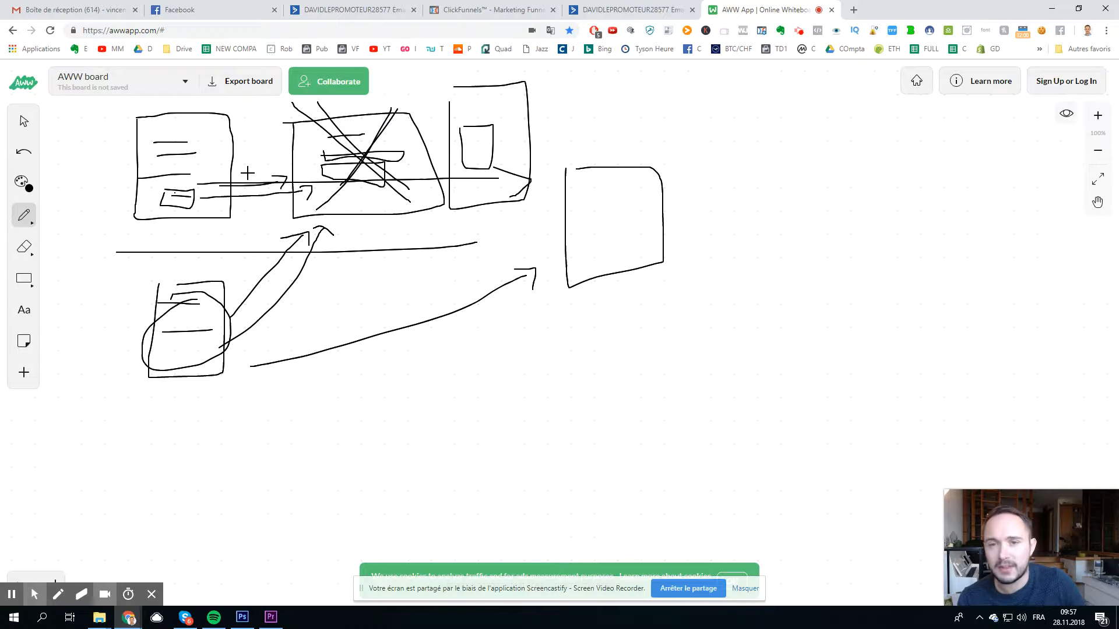
click(626, 9)
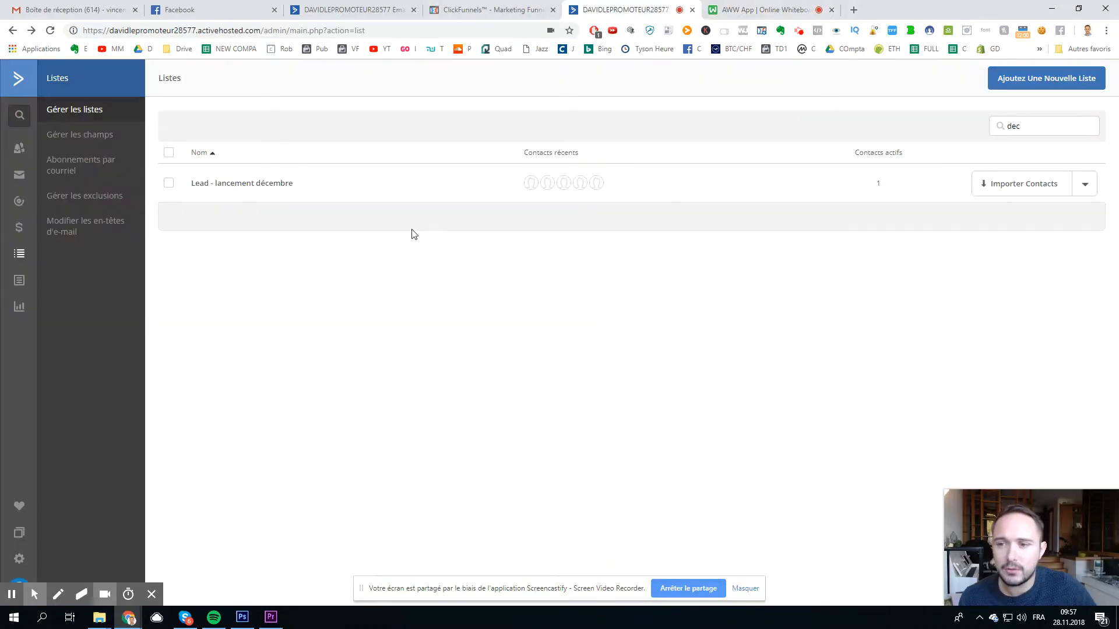
Step: In the campaign email's 'Ajouter un lien' settings, select the full opt-in URL ending in %EMAIL%
click(347, 9)
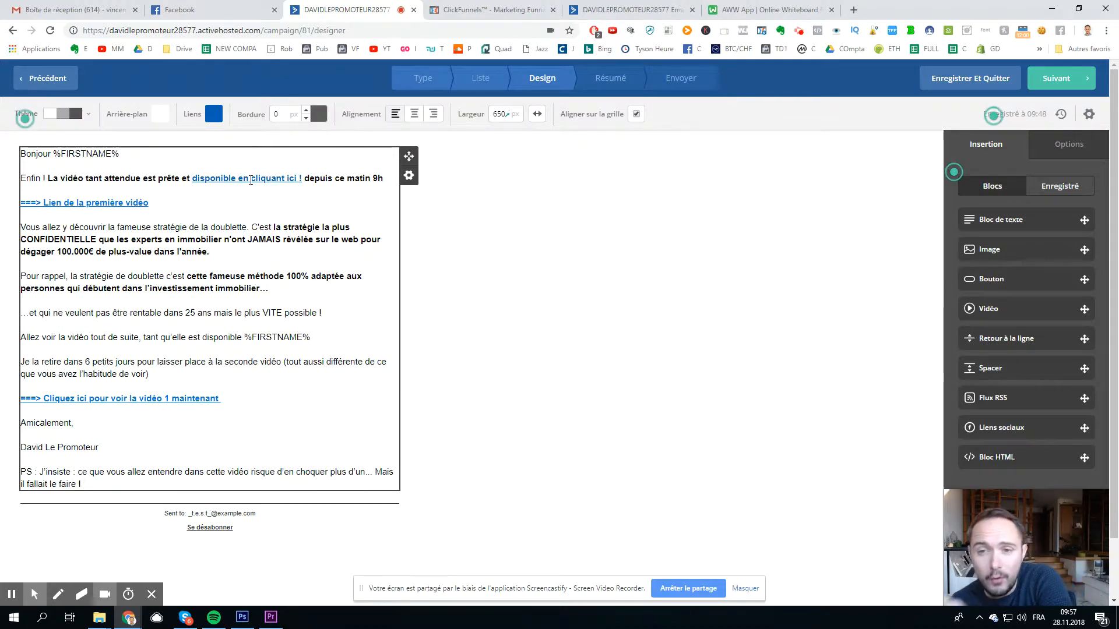
click(250, 180)
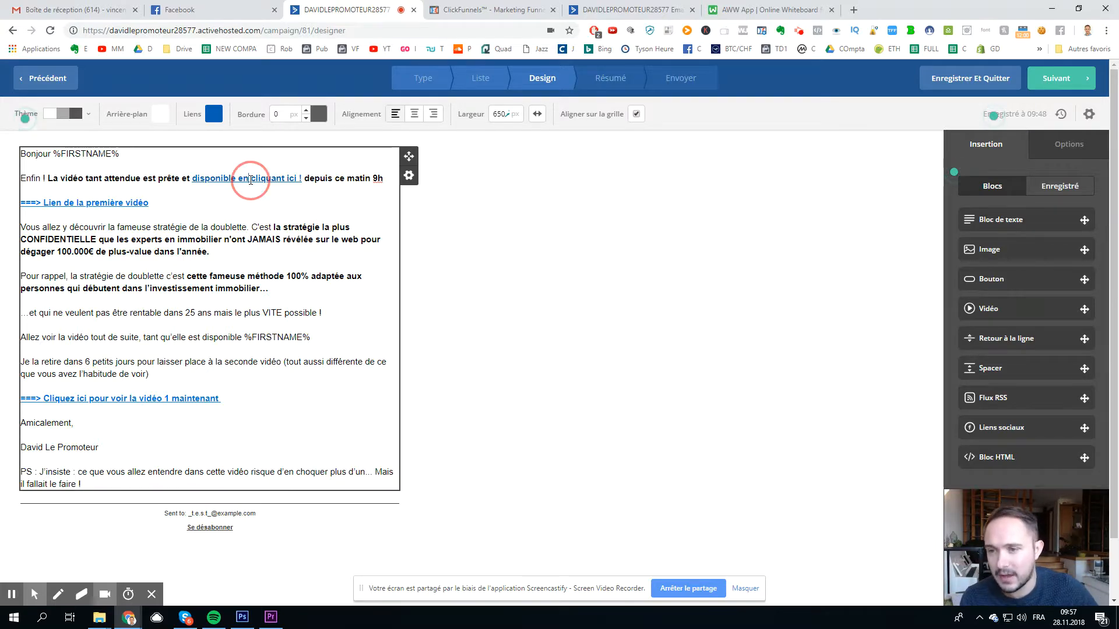
click(285, 125)
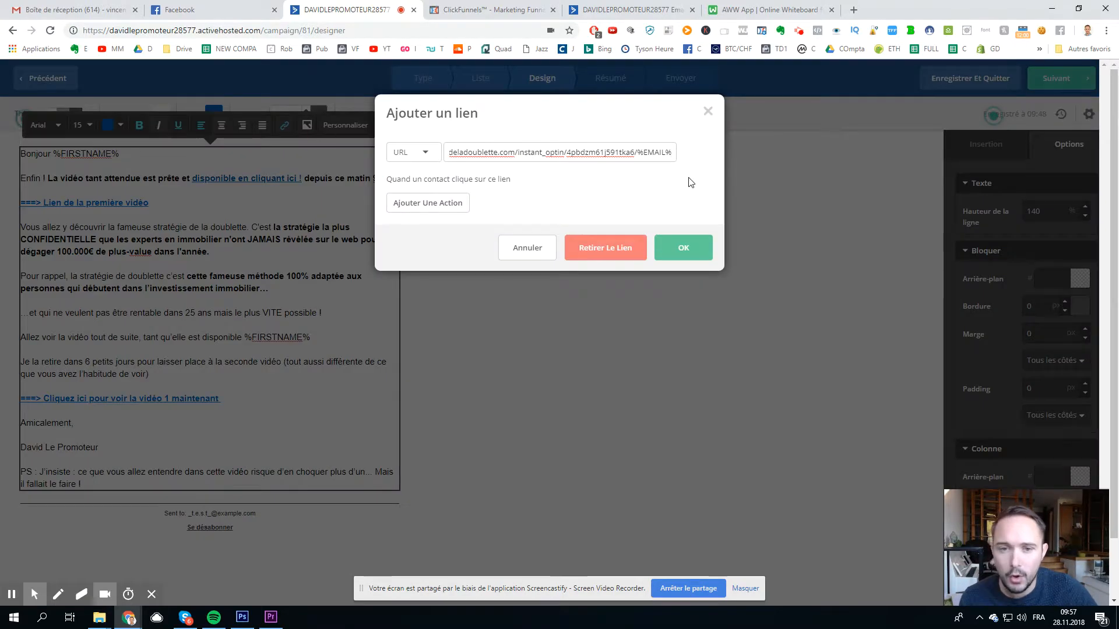
drag(637, 153, 664, 152)
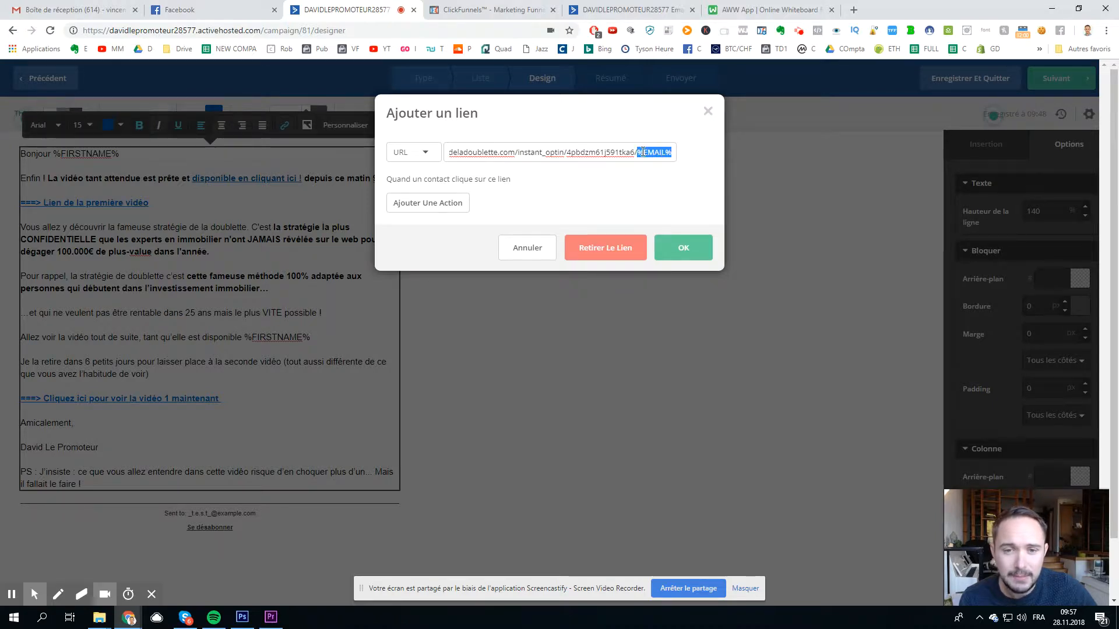
triple_click(674, 156)
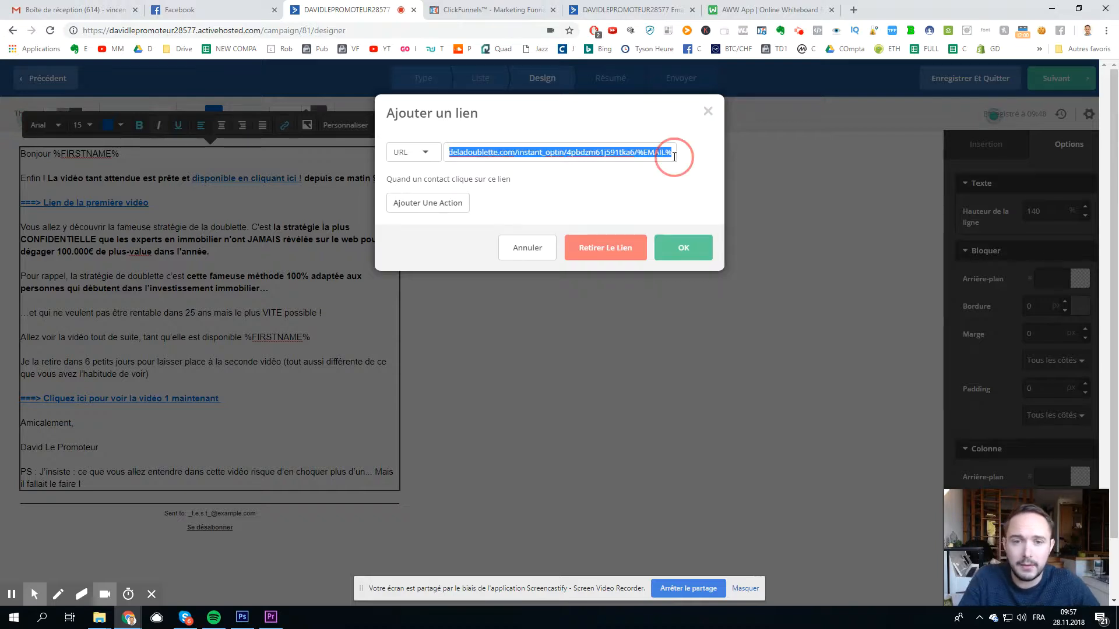
Step: Paste the opt-in link into a new tab, replacing %EMAIL% with a test e-mail address
click(854, 10)
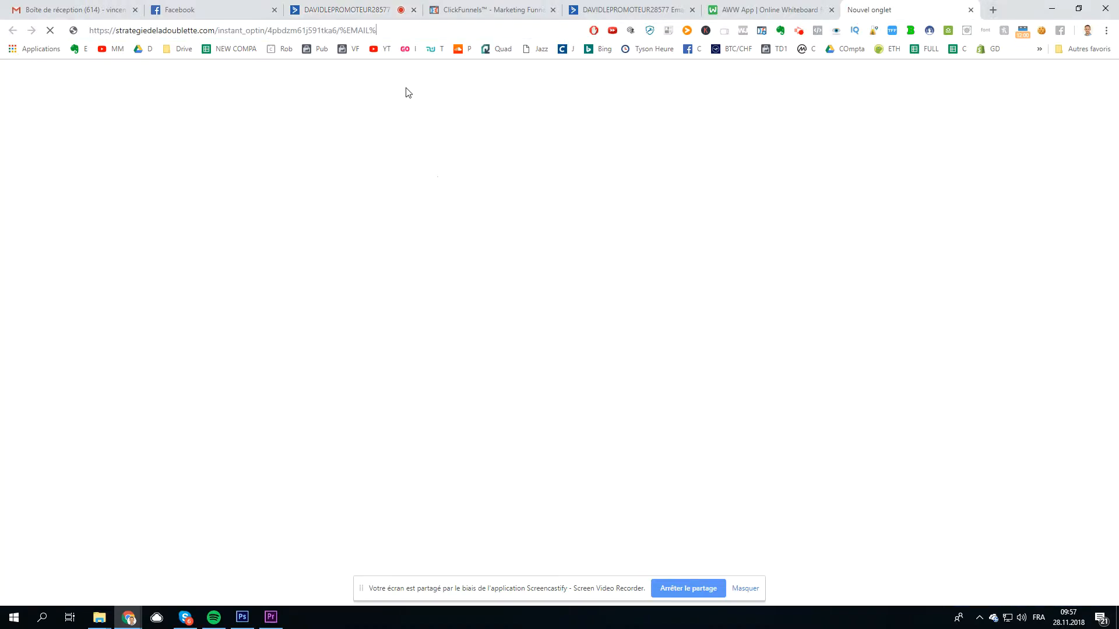
drag(340, 32, 408, 30)
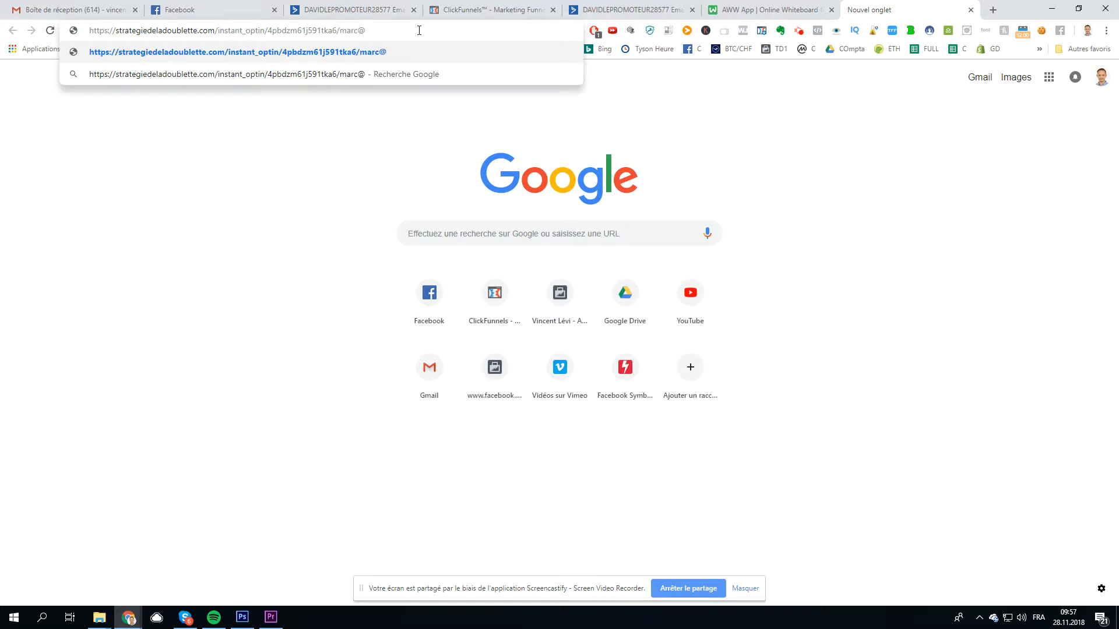
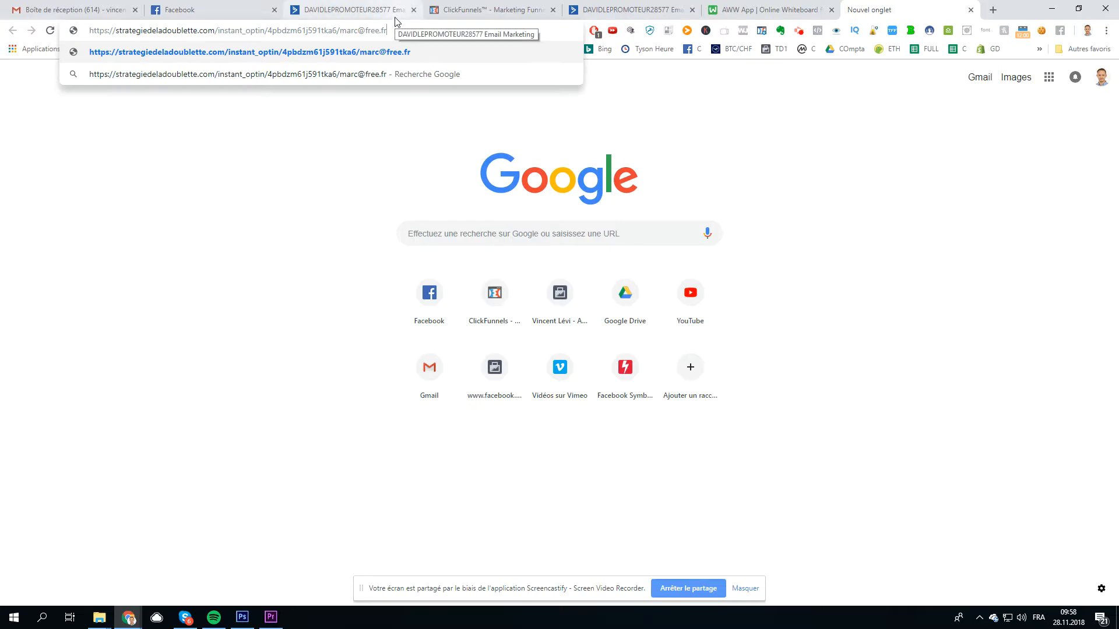
Step: Confirm the Lead - lancement décembre list is empty, then return to the prepared-link tab
click(613, 14)
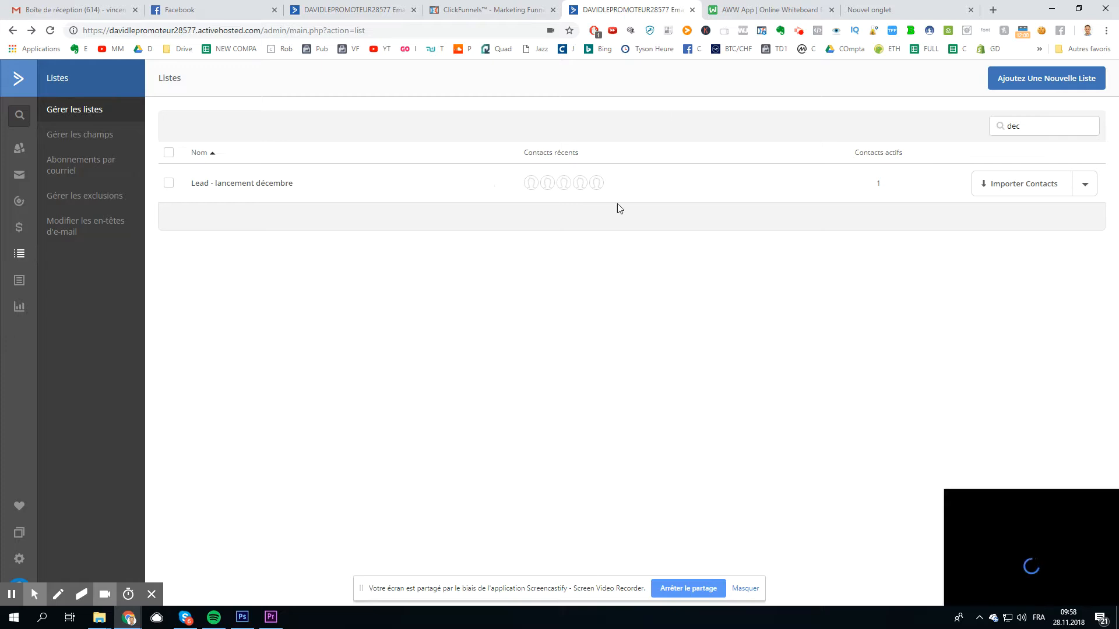
click(283, 189)
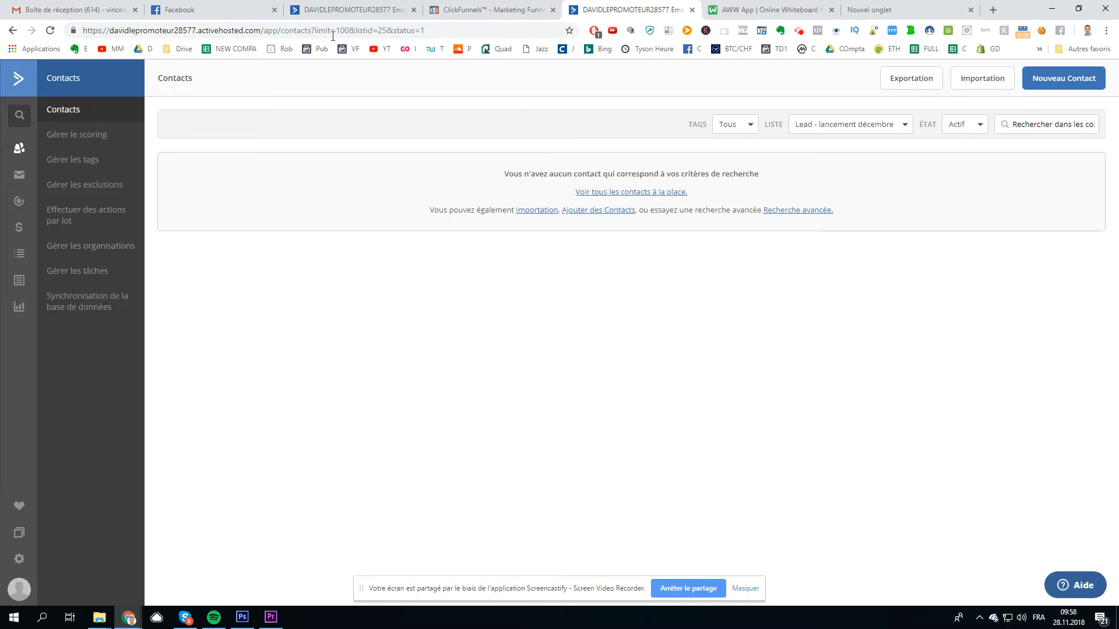
click(446, 16)
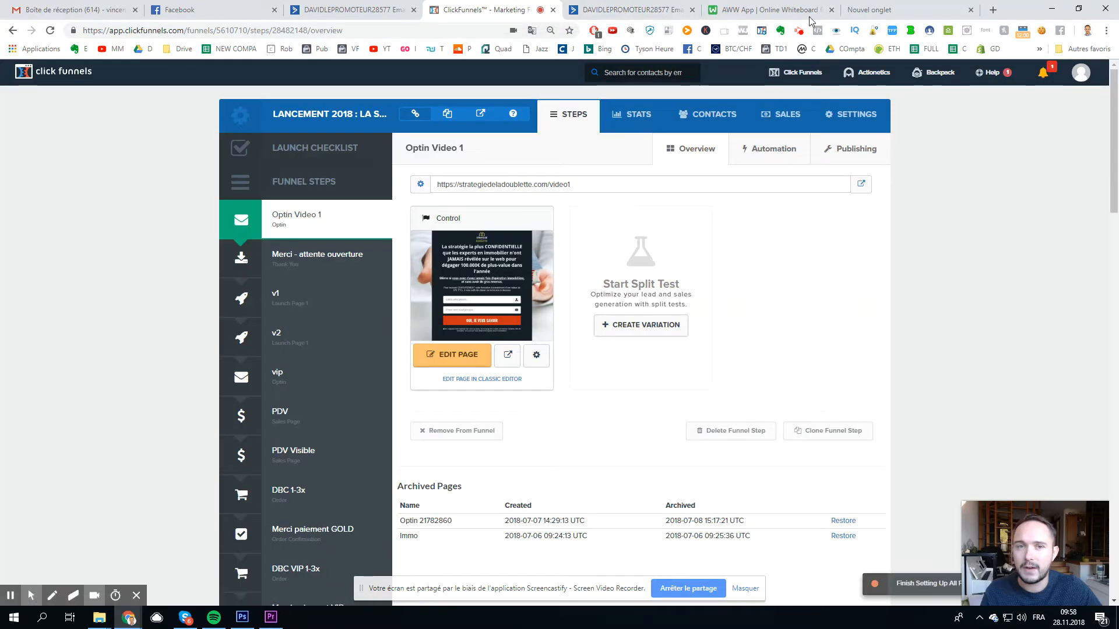
click(854, 12)
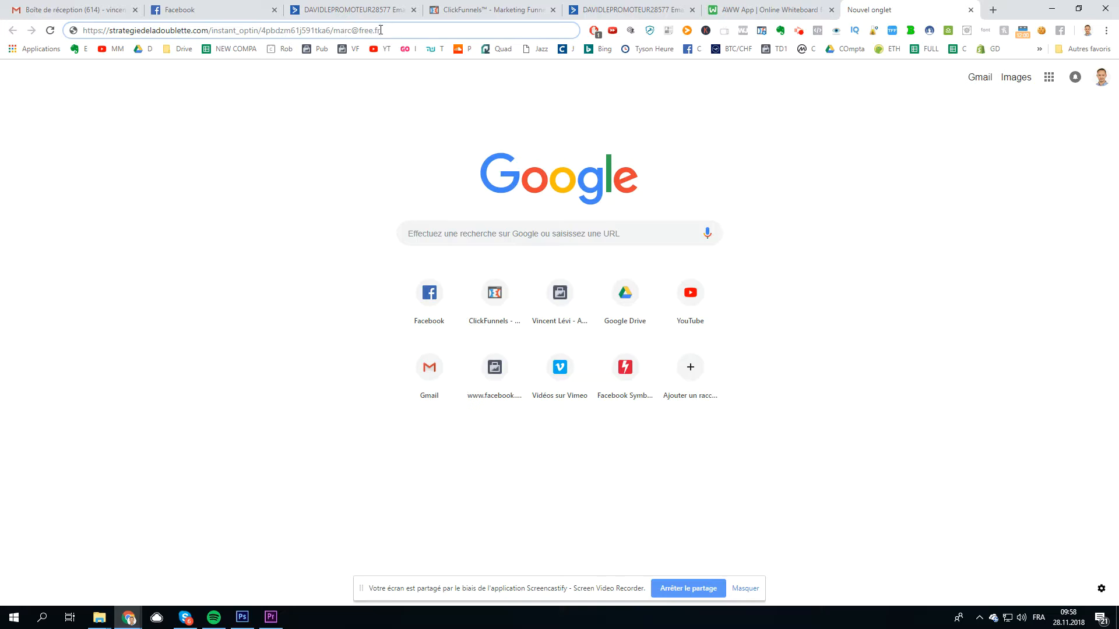
Step: Load the pre-filled link to reach 'Merci pour votre inscription', then go back to ActiveCampaign
key(Return)
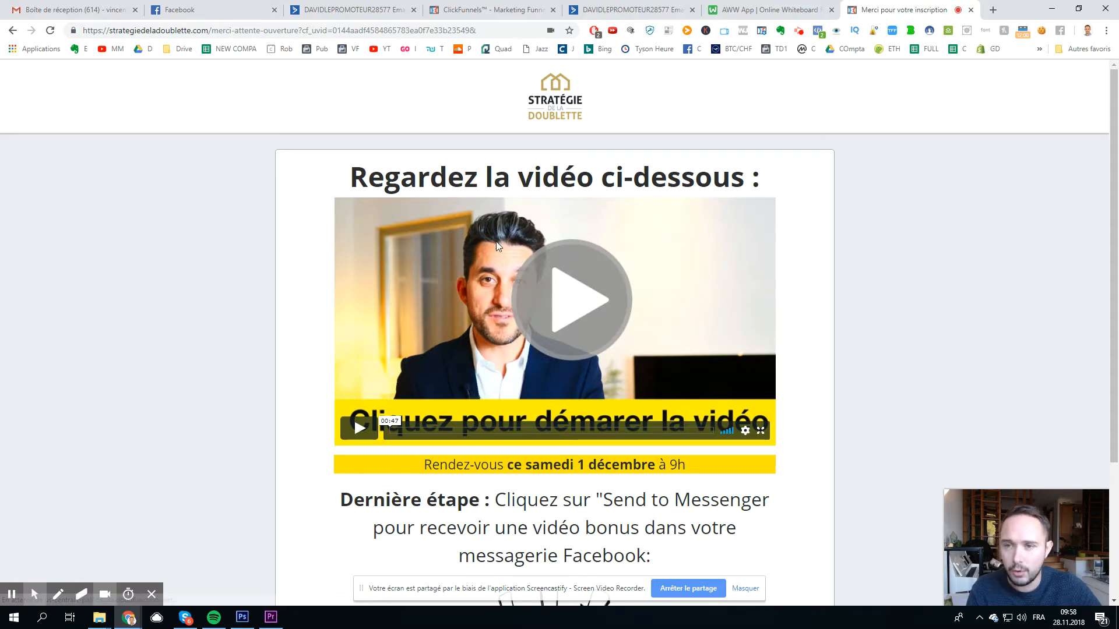
click(363, 10)
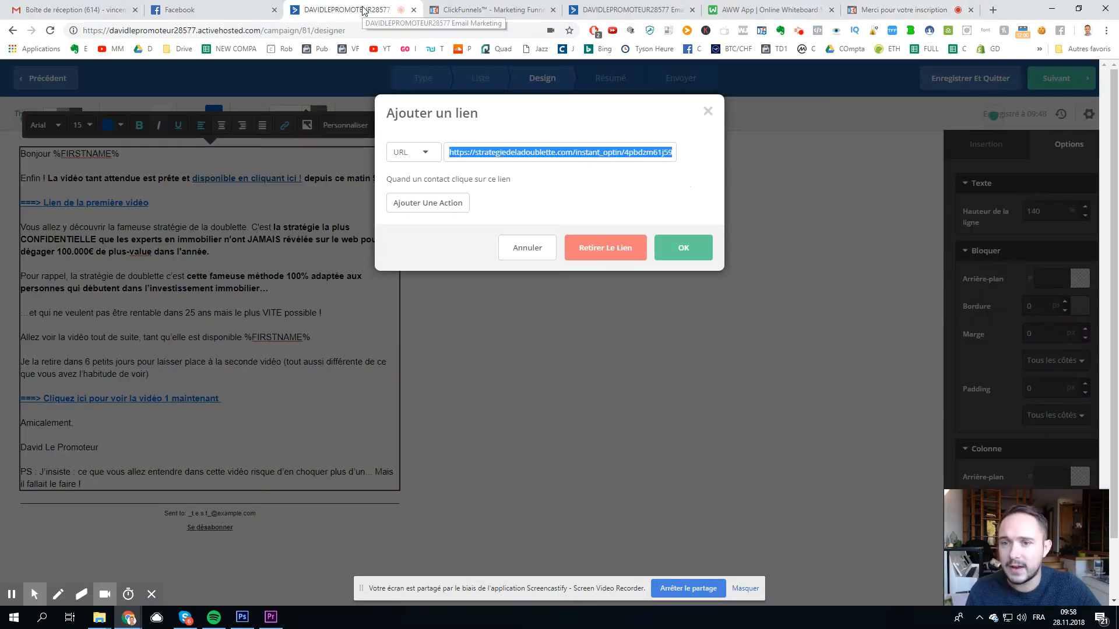
click(626, 10)
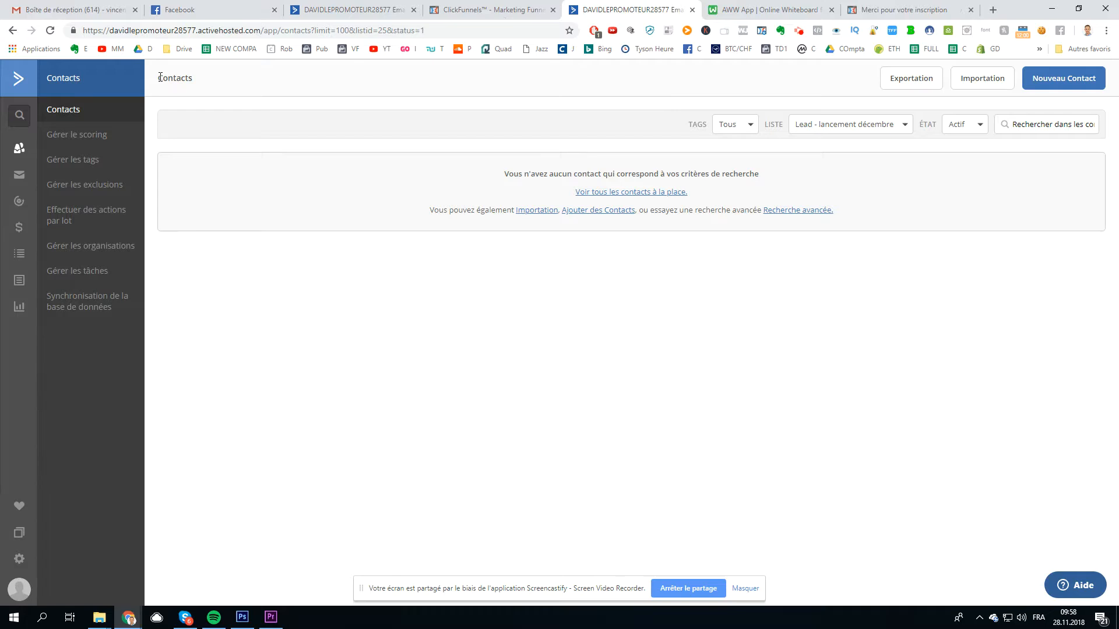
Step: Reload the ActiveCampaign contacts to see the new test contact, then return to the AWW whiteboard
click(239, 33)
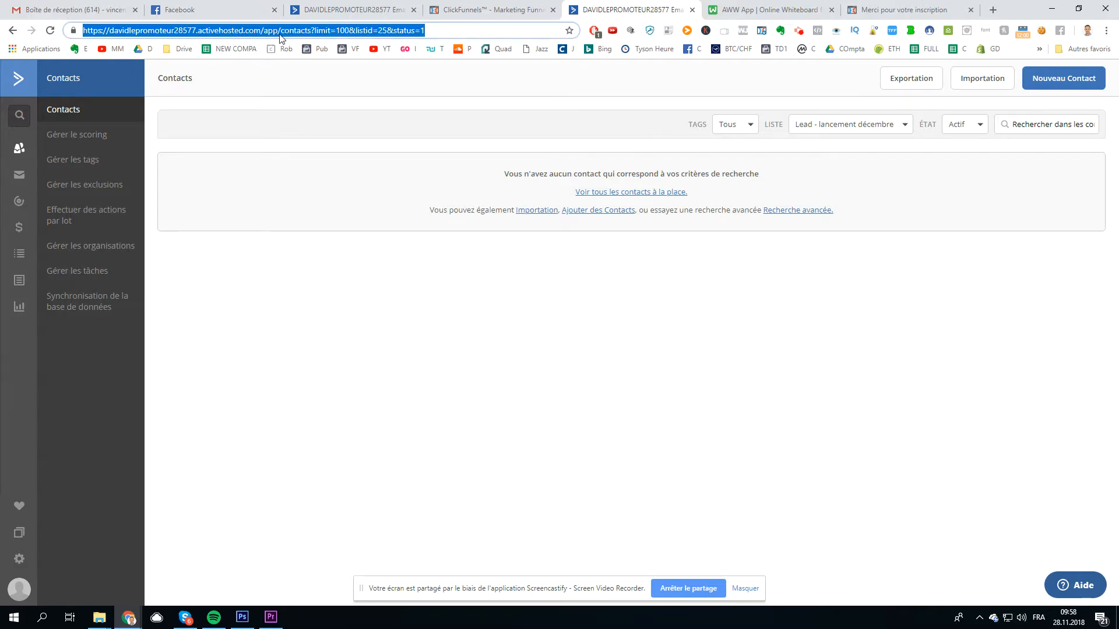
key(Return)
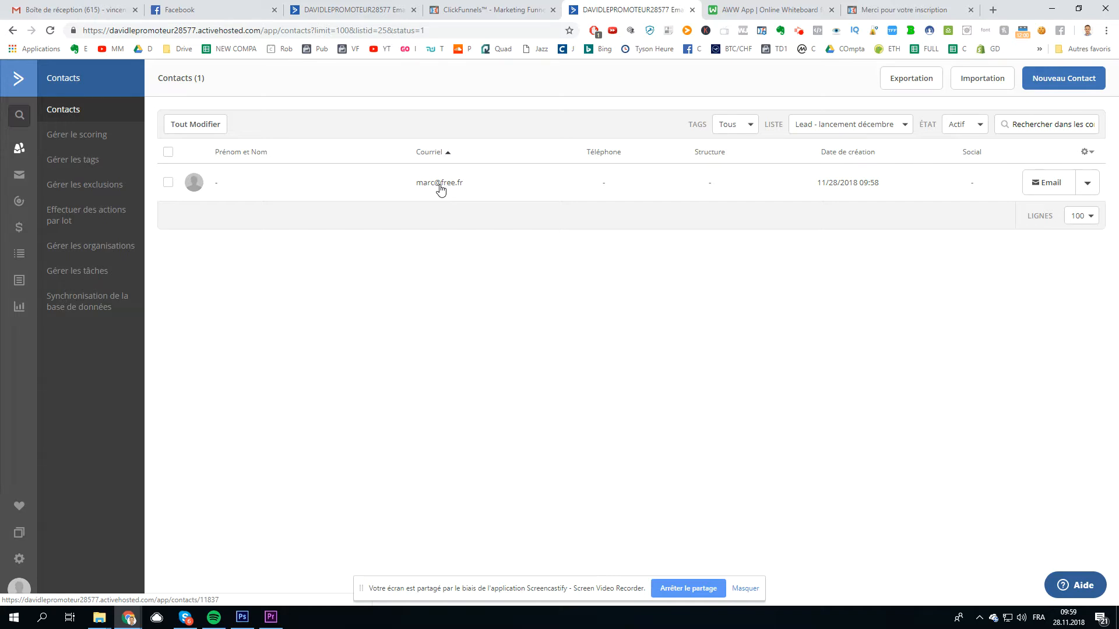
click(764, 10)
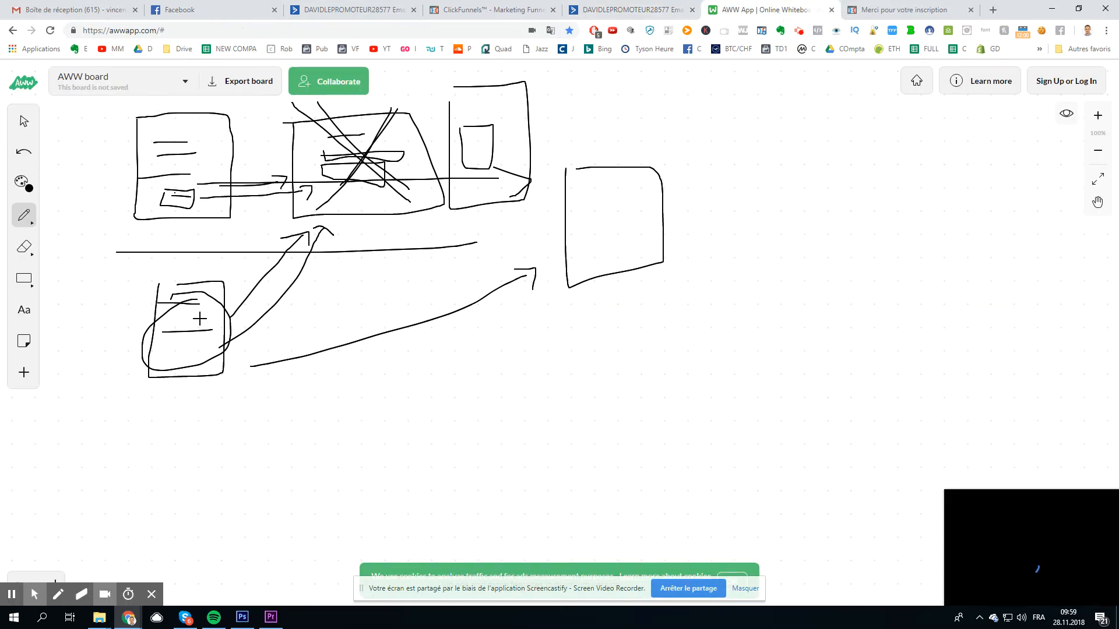
Step: Draw a small page outline with a button inside, below the first flow
mouse_move(382, 401)
mouse_down()
mouse_move(442, 465)
mouse_move(422, 385)
mouse_move(378, 402)
mouse_up()
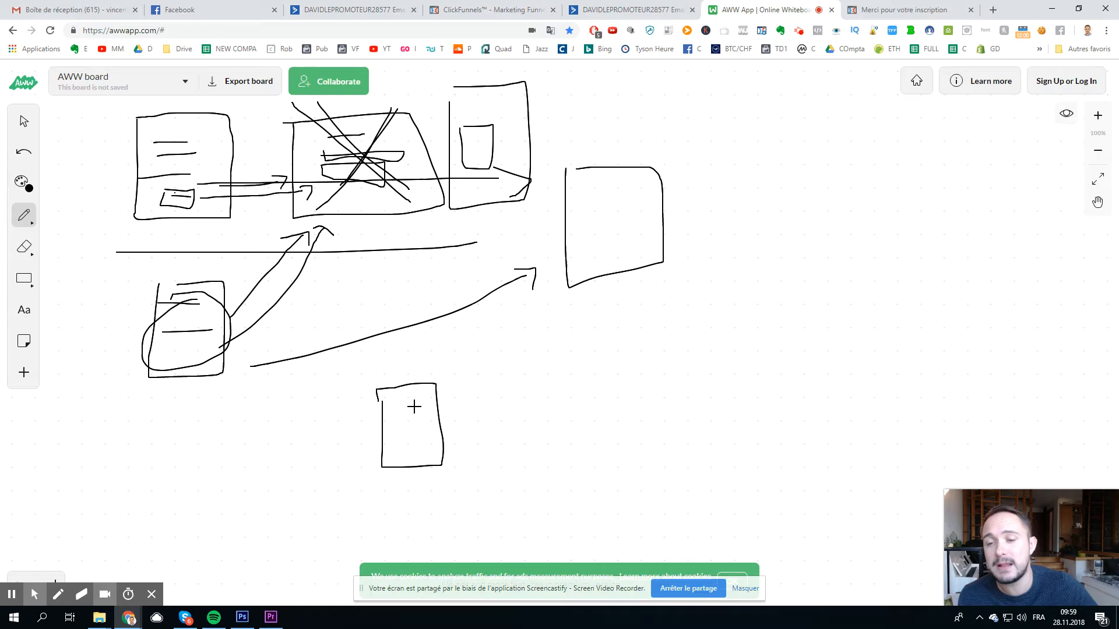
mouse_move(392, 418)
mouse_down()
mouse_move(431, 425)
mouse_move(397, 438)
mouse_move(410, 437)
mouse_up()
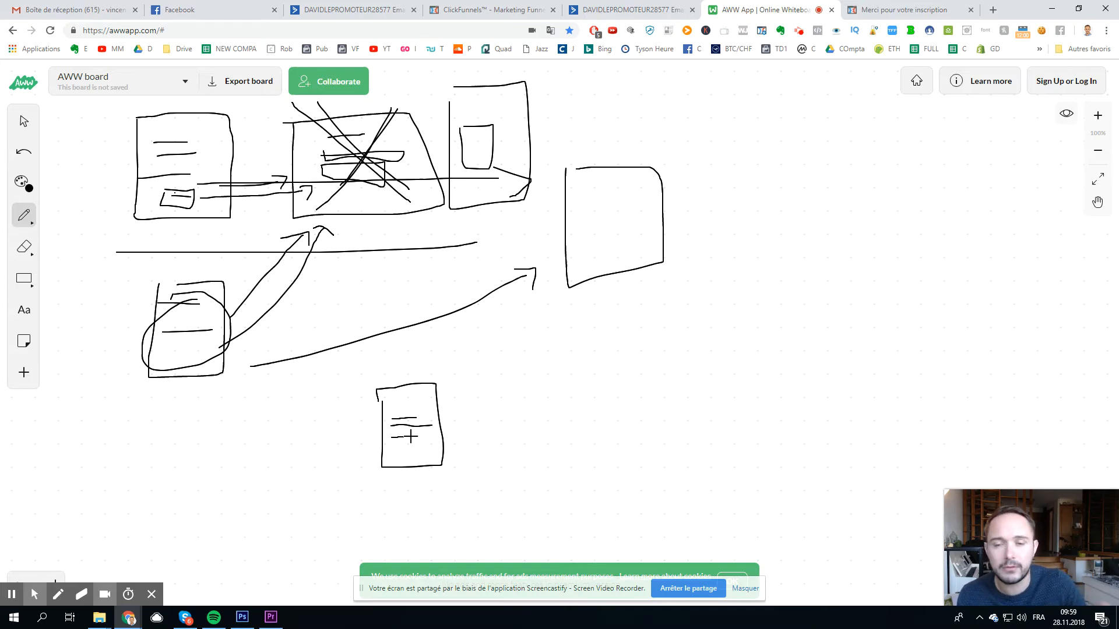
mouse_move(400, 440)
mouse_down()
mouse_move(417, 449)
mouse_move(644, 439)
mouse_move(604, 462)
mouse_up()
Step: Add a crossed-through page box, then an arrow leading right to a third page outline
mouse_move(645, 373)
mouse_down()
mouse_move(749, 452)
mouse_move(649, 377)
mouse_move(722, 405)
mouse_move(680, 426)
mouse_move(711, 444)
mouse_up()
mouse_move(685, 408)
mouse_down()
mouse_move(697, 430)
mouse_move(670, 475)
mouse_up()
drag(760, 426, 881, 413)
drag(857, 405, 866, 442)
mouse_move(907, 389)
mouse_down()
mouse_move(921, 467)
mouse_move(916, 389)
mouse_move(868, 391)
mouse_up()
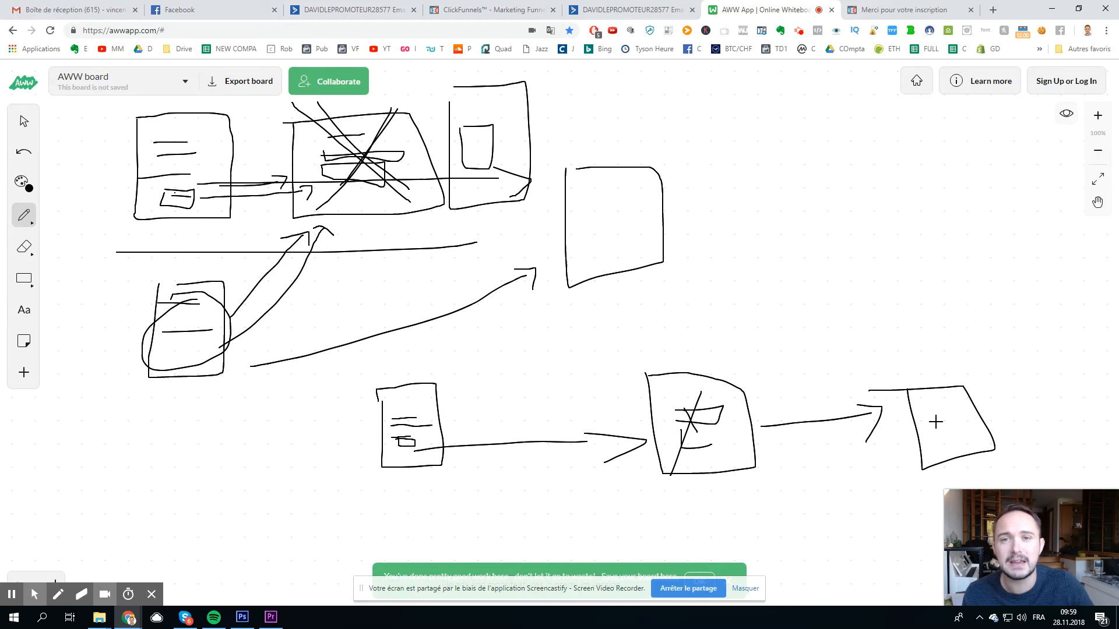